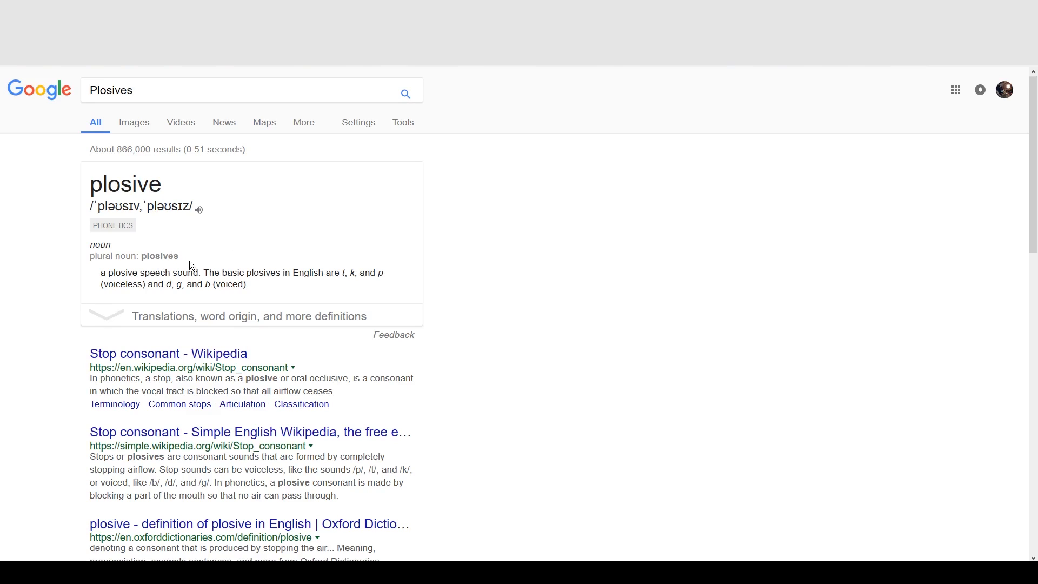
Highlight the sentence listing the basic English plosives in the dictionary definition, and clear the highlight.
drag(223, 276, 291, 287)
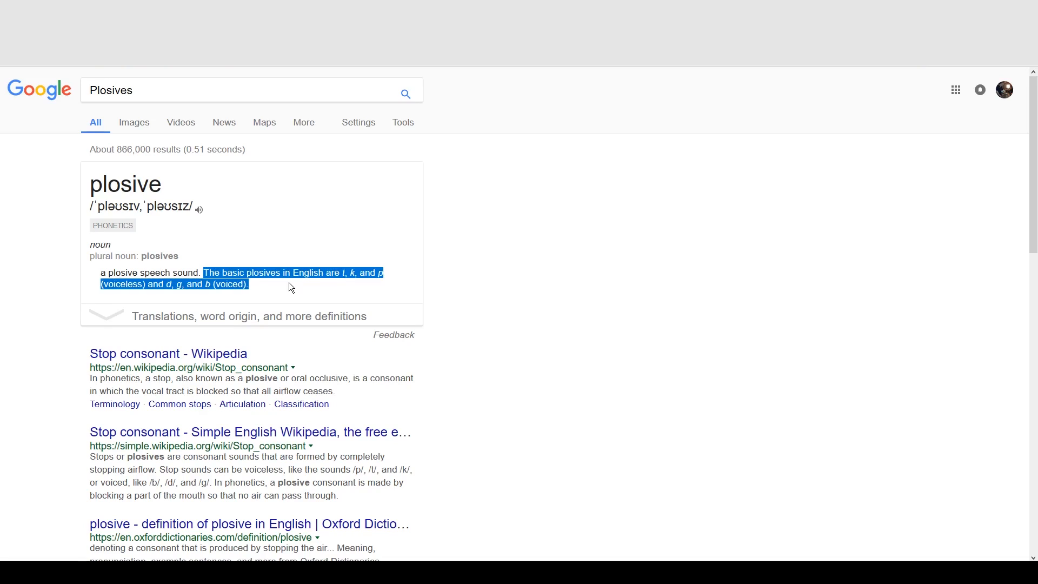
click(336, 291)
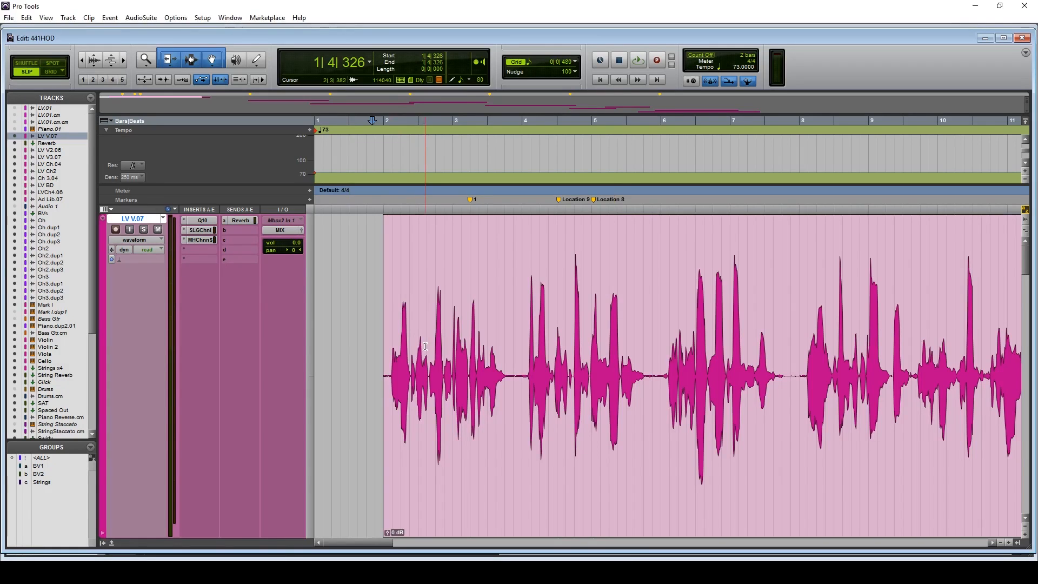
Play the song from just before the LV V.07 vocal clip, and locate marker 1 and Location 9.
click(379, 351)
key(space)
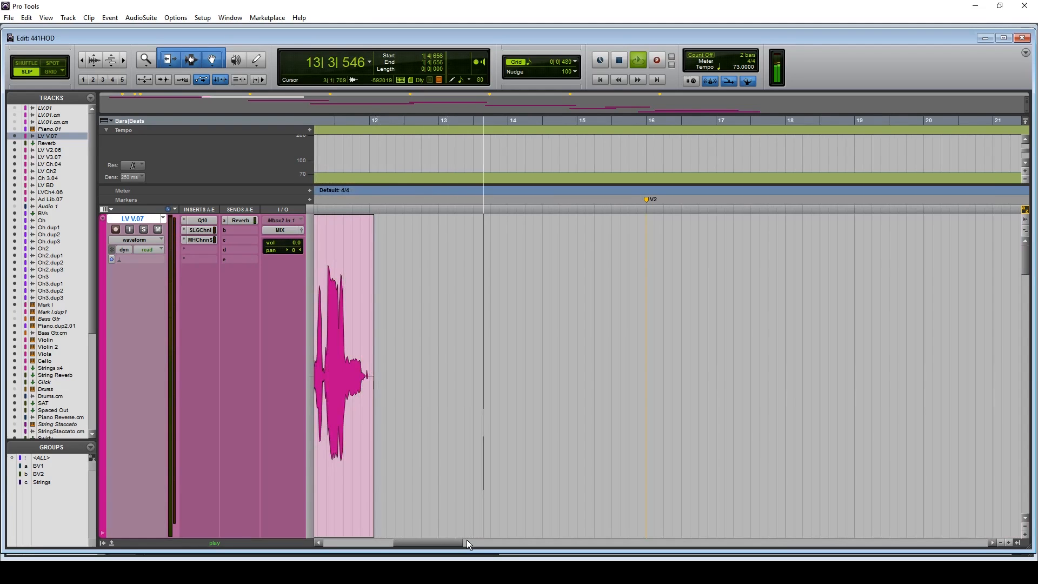
key(space)
drag(448, 543, 367, 545)
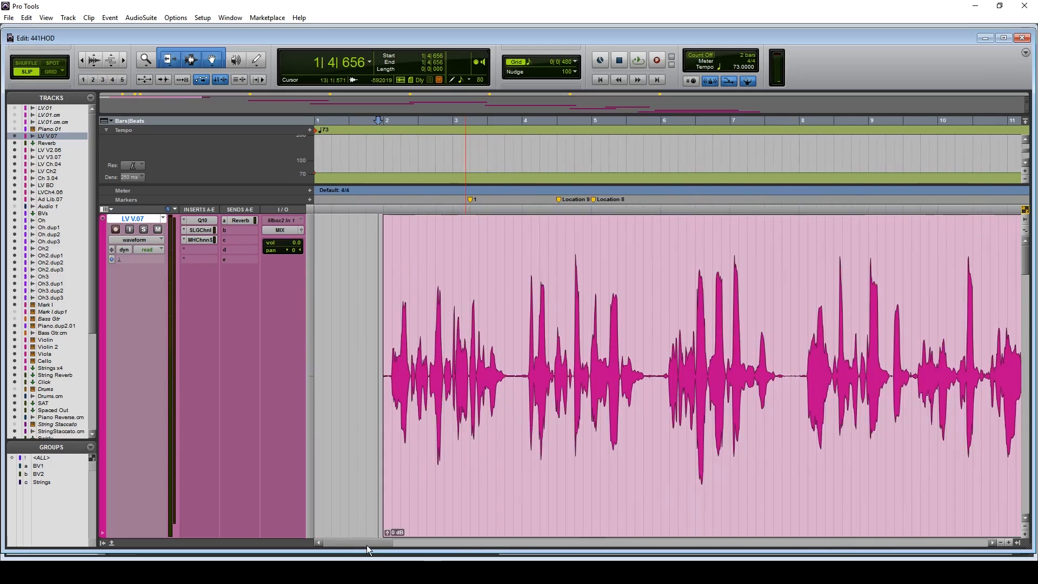
click(470, 200)
click(558, 199)
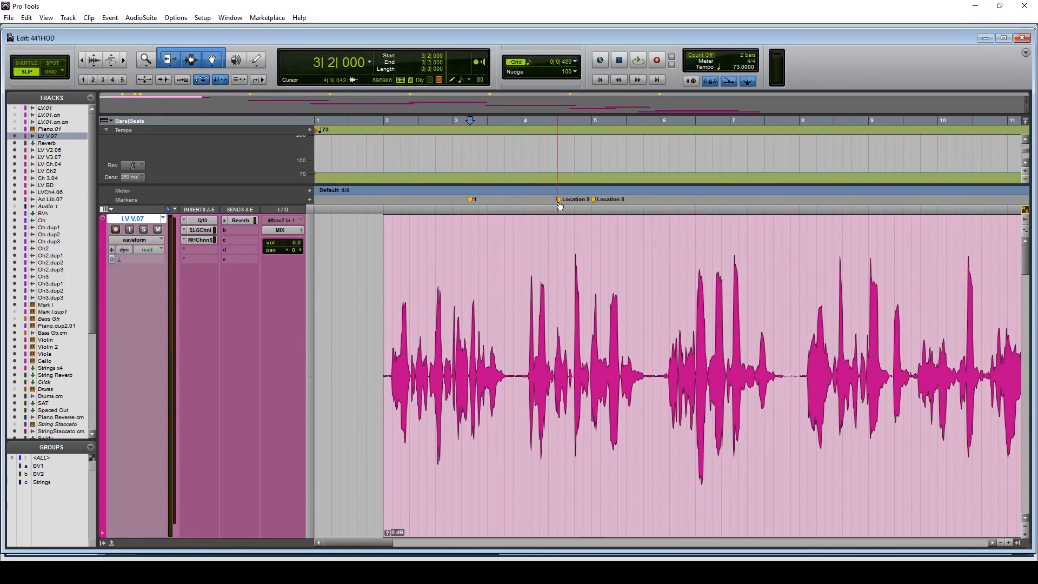
Solo the LV V.07 track, mute its Reverb send and play the vocal from just before the clip's start.
click(458, 265)
click(143, 229)
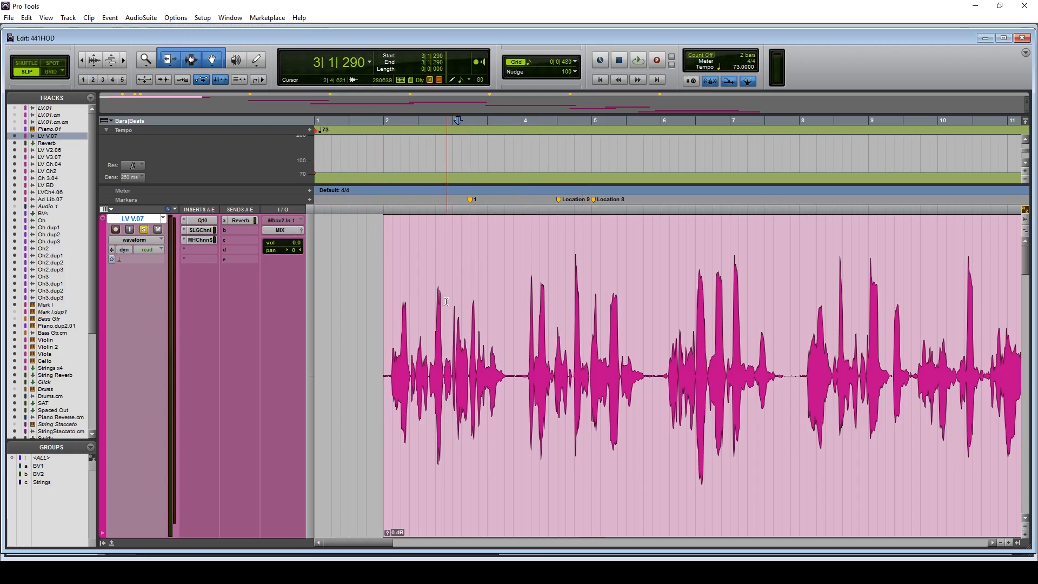
click(379, 292)
key(space)
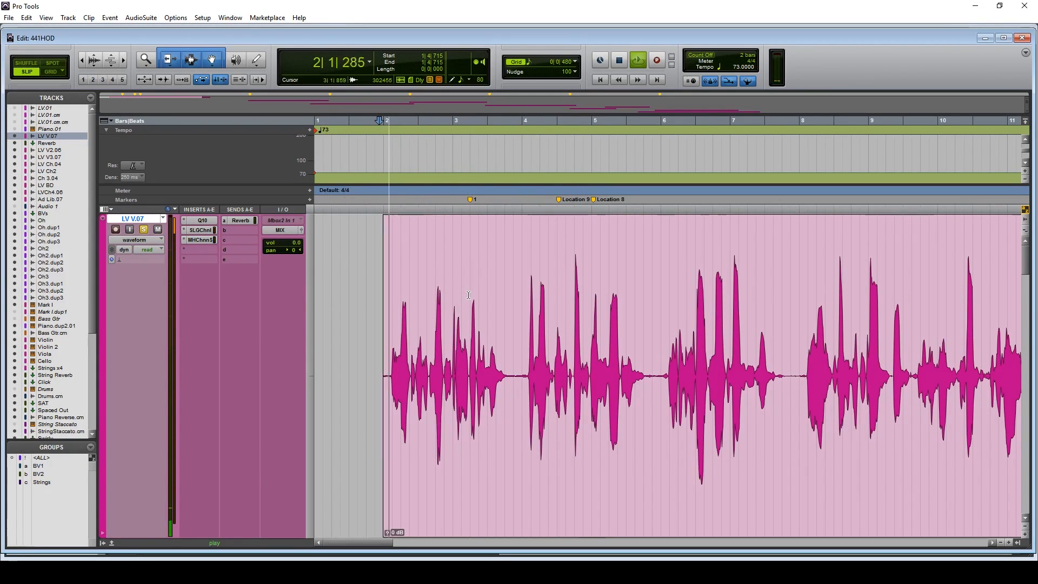
click(254, 220)
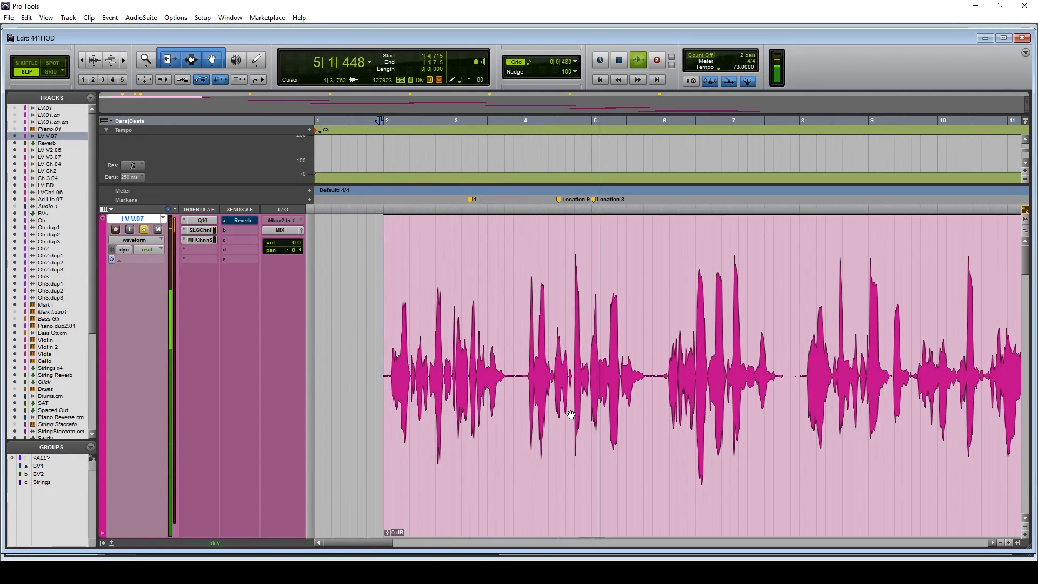
key(space)
Highlight the plosive passages around marker 1 and Location 8 in the vocal clip.
drag(458, 369, 477, 369)
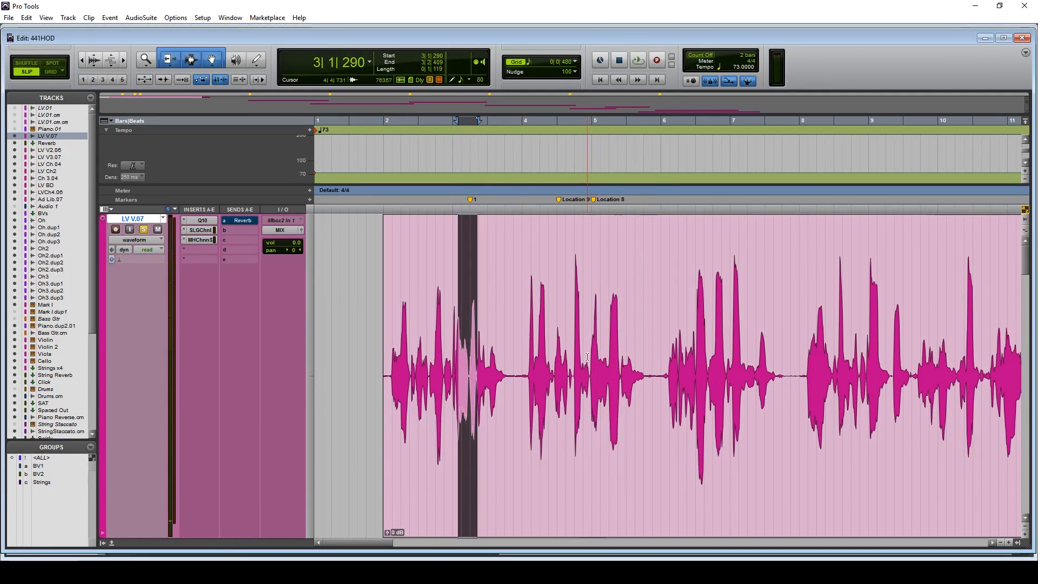
drag(587, 357, 610, 355)
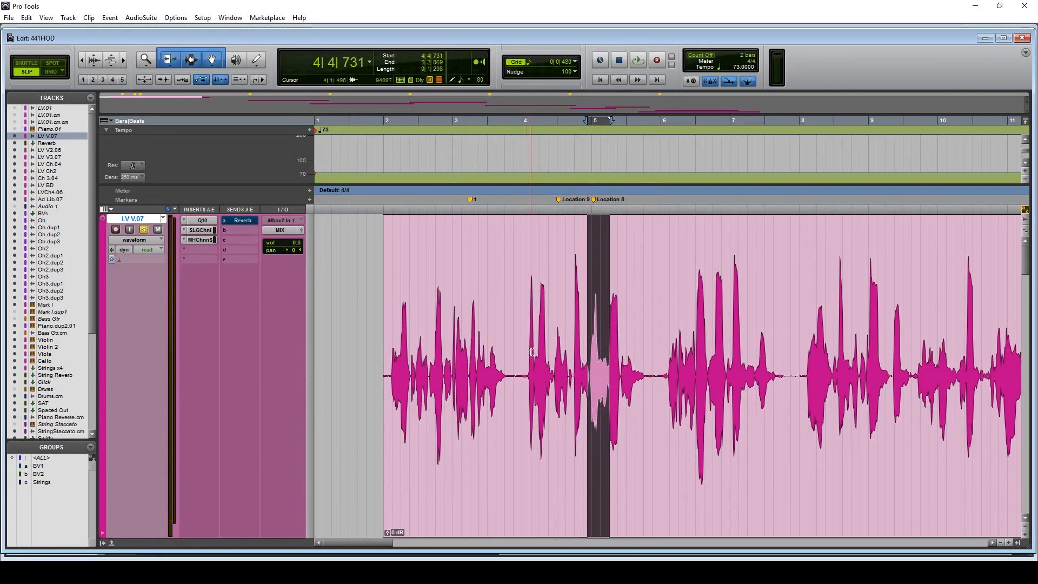
click(490, 373)
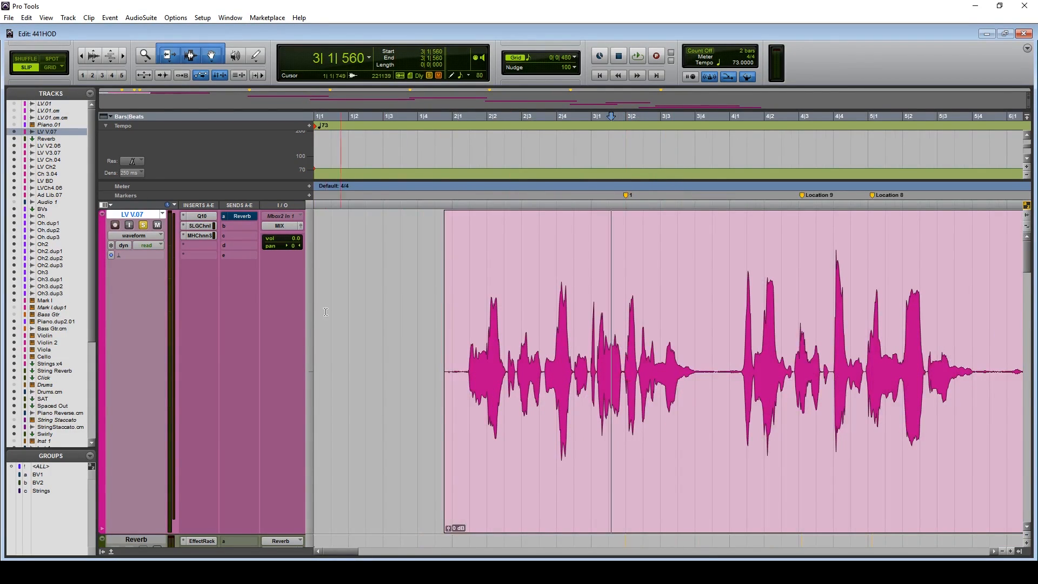
Open the SSL G-Channel insert on LV V.07 and try raising its high-pass filter while playing the vocal.
click(213, 224)
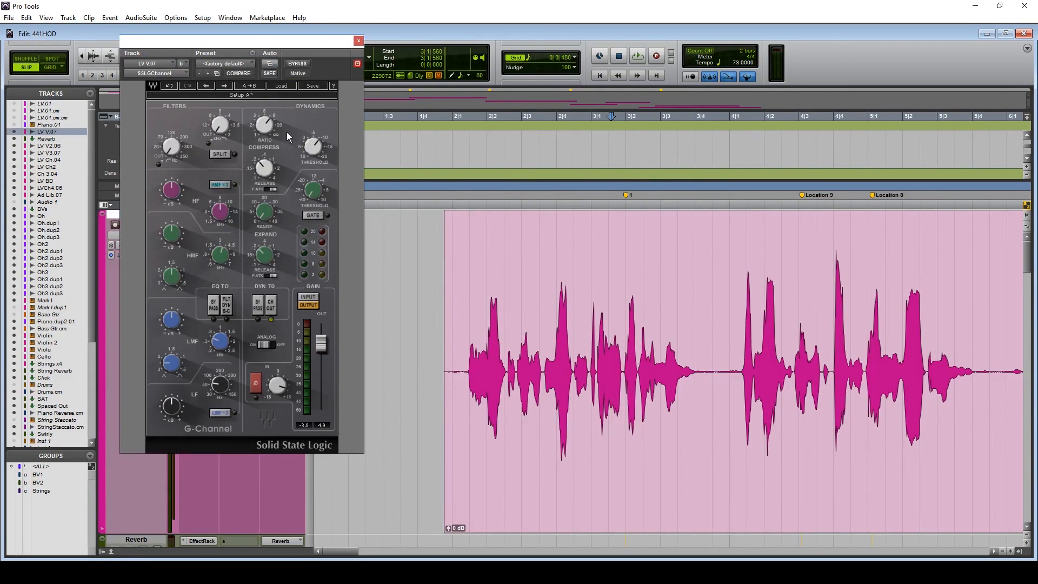
drag(170, 148, 171, 140)
mouse_move(173, 150)
drag(173, 150, 173, 141)
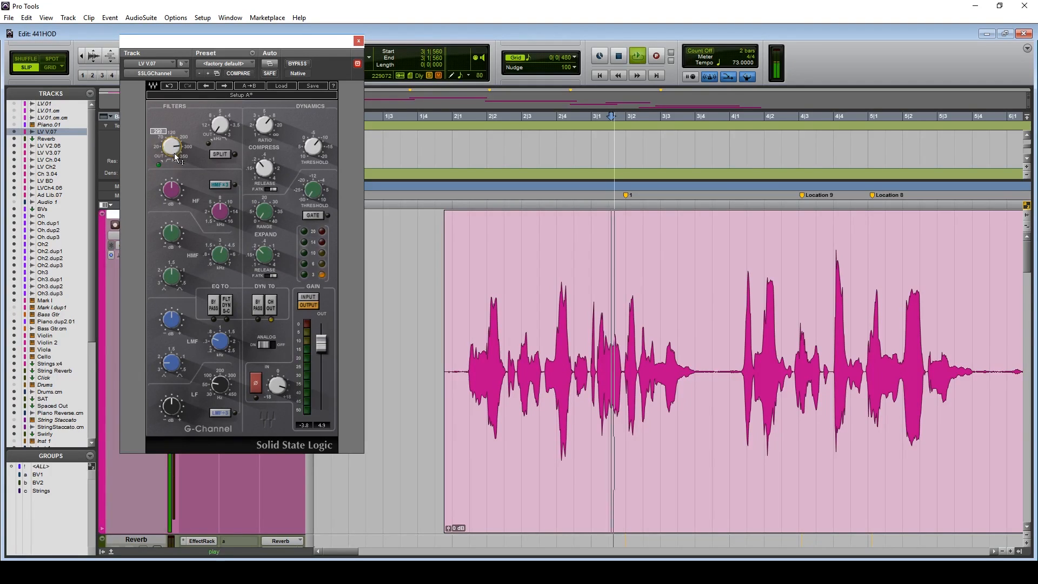
key(space)
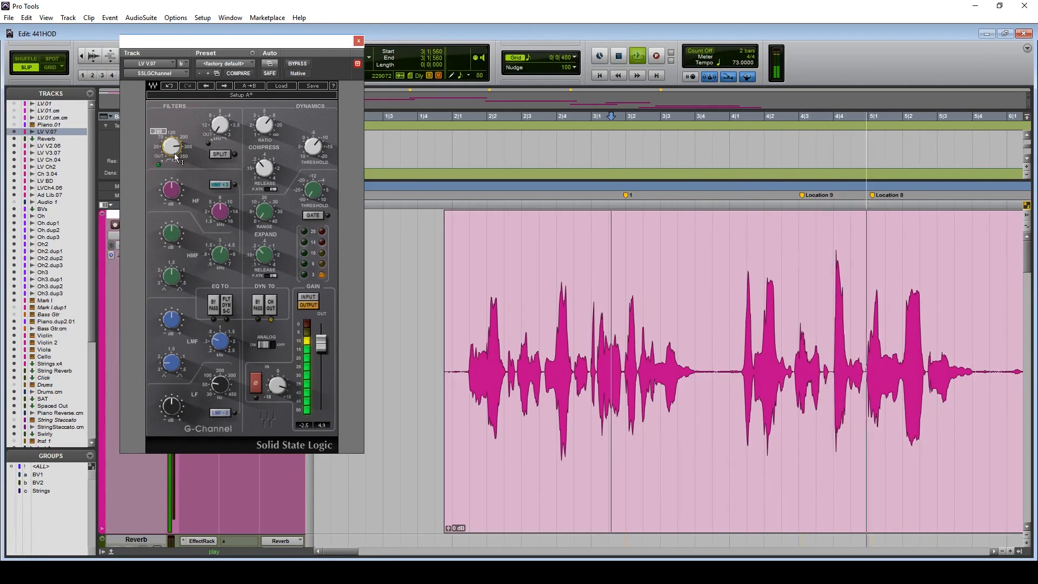
key(space)
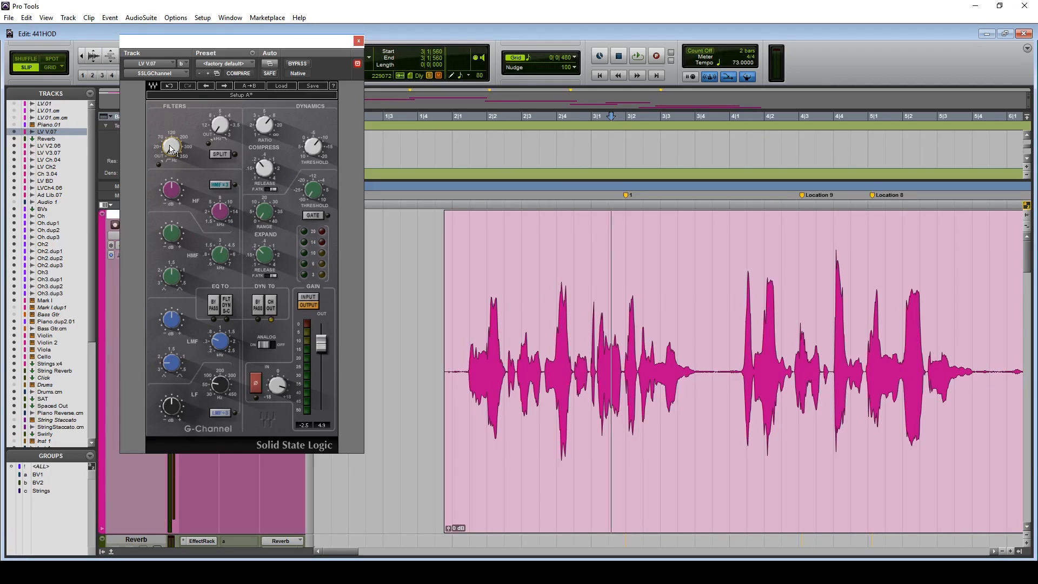
drag(171, 146, 172, 140)
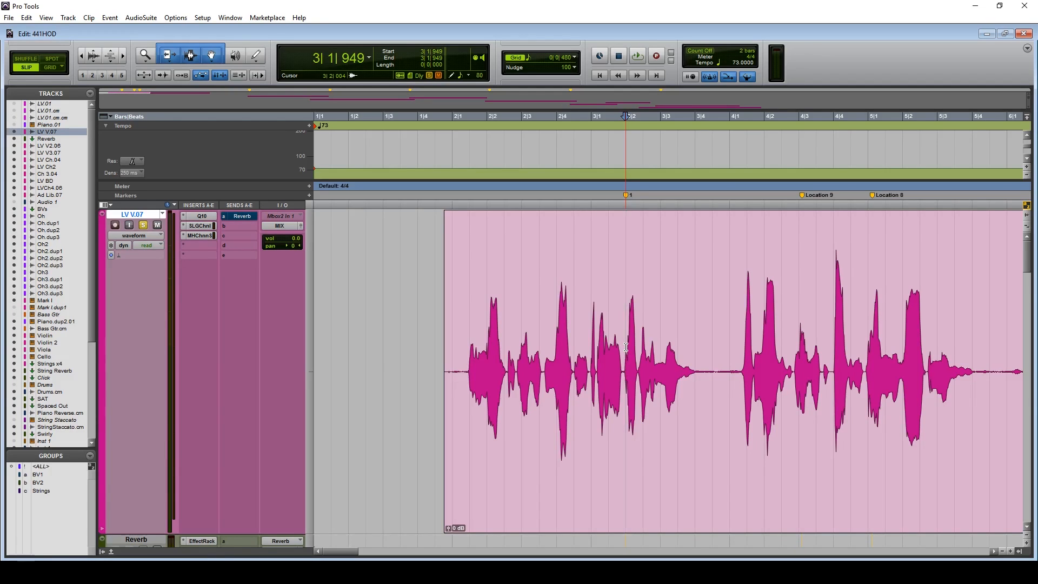
Select the plosive at marker 1 from 3|1|942 to 3|2|085 and open the EMO-F2 Mono AudioSuite filter for it.
key(ctrl+bracketright)
key(ctrl+bracketright)
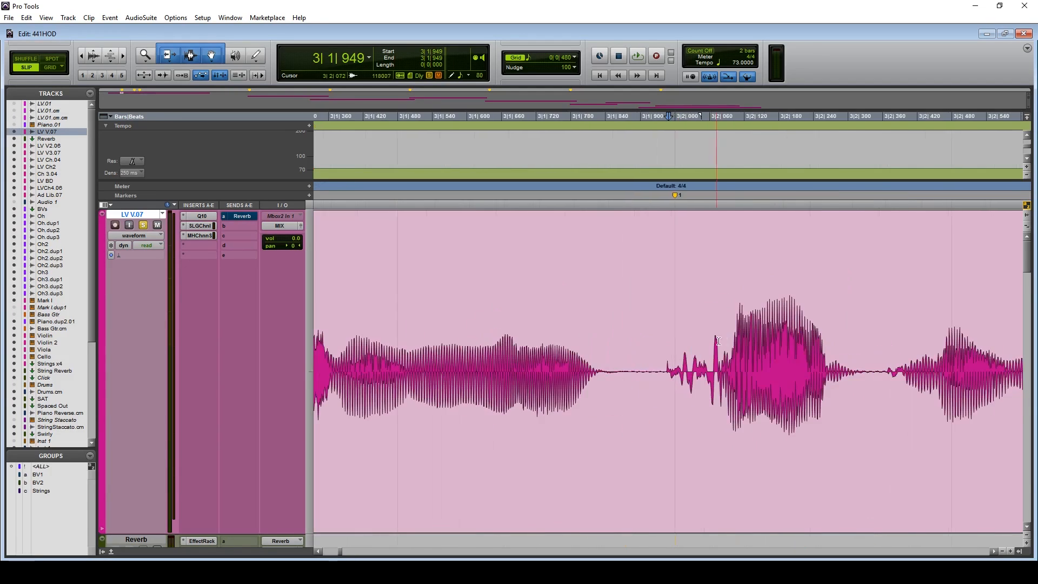
click(660, 361)
drag(660, 361, 778, 382)
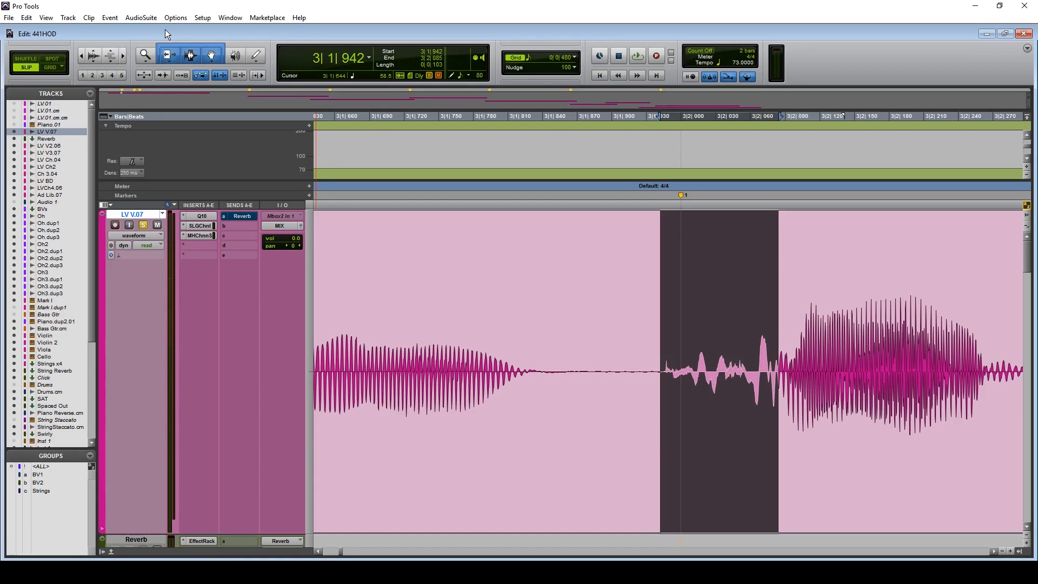
click(147, 18)
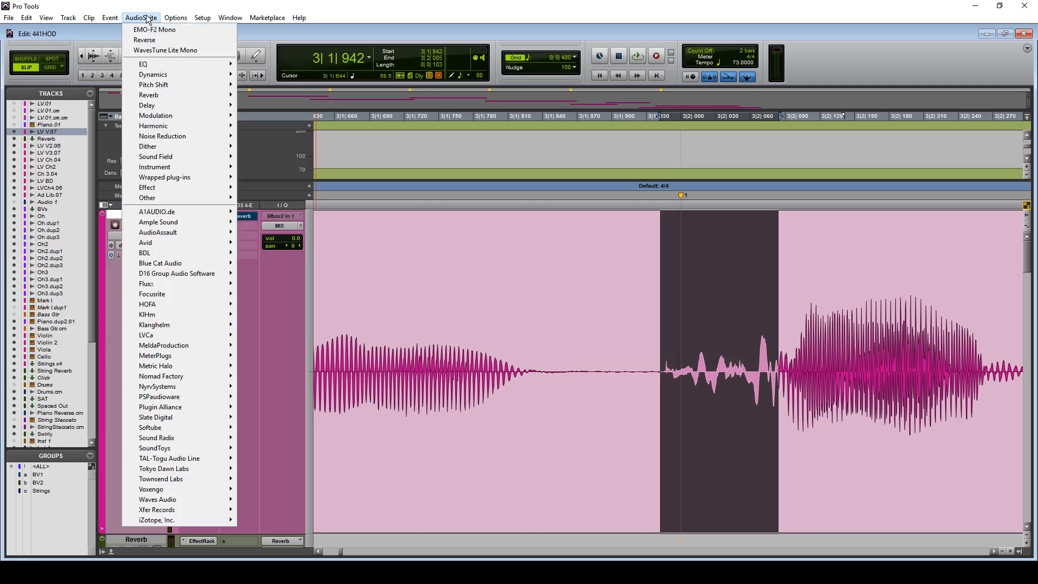
click(155, 29)
drag(178, 172, 509, 103)
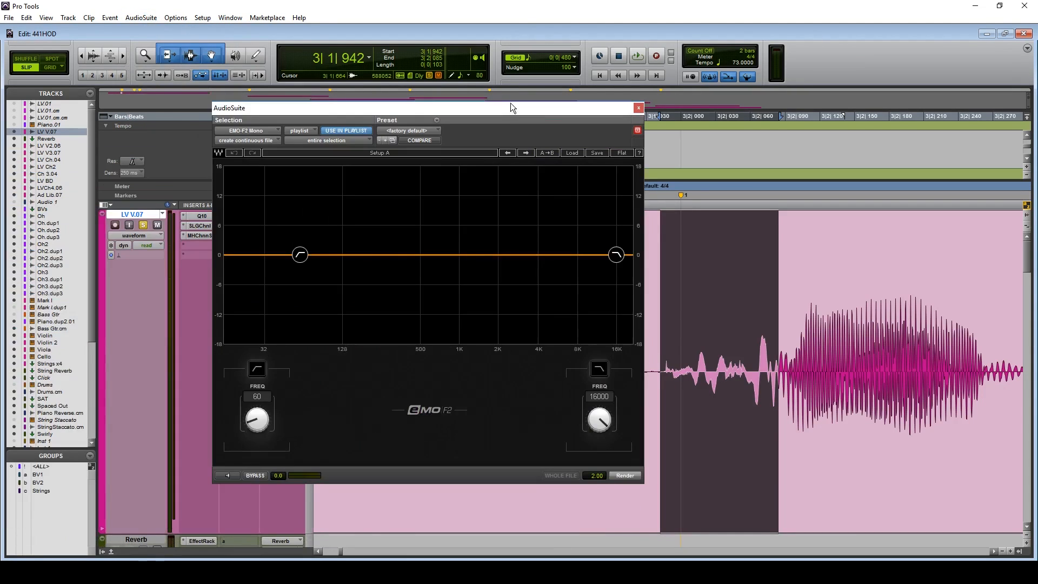
Set the high-pass frequency to 300, enable the high-pass filter and render it onto the selected plosive.
click(257, 396)
text(300)
key(Return)
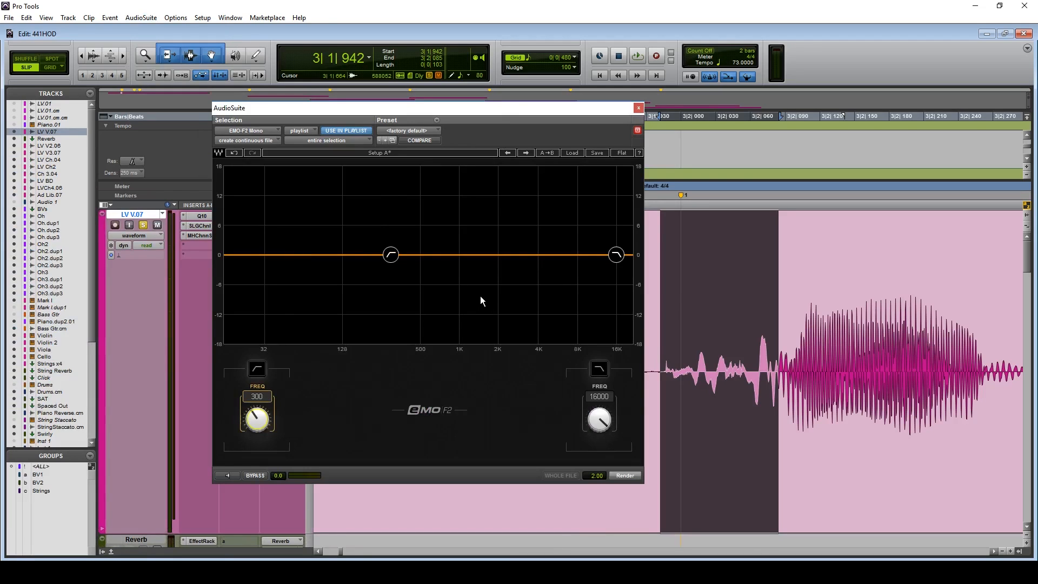
click(257, 369)
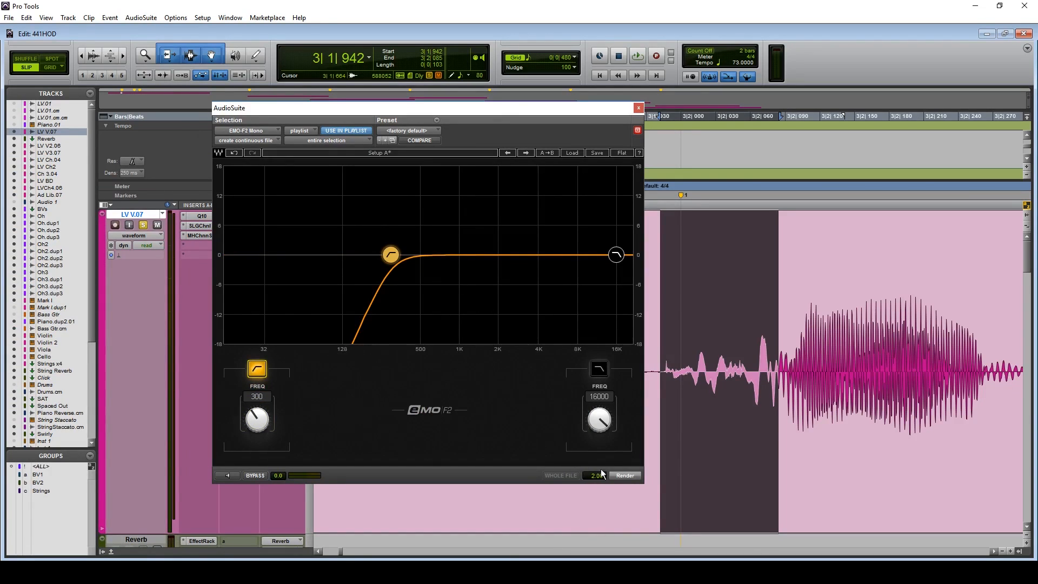
click(616, 475)
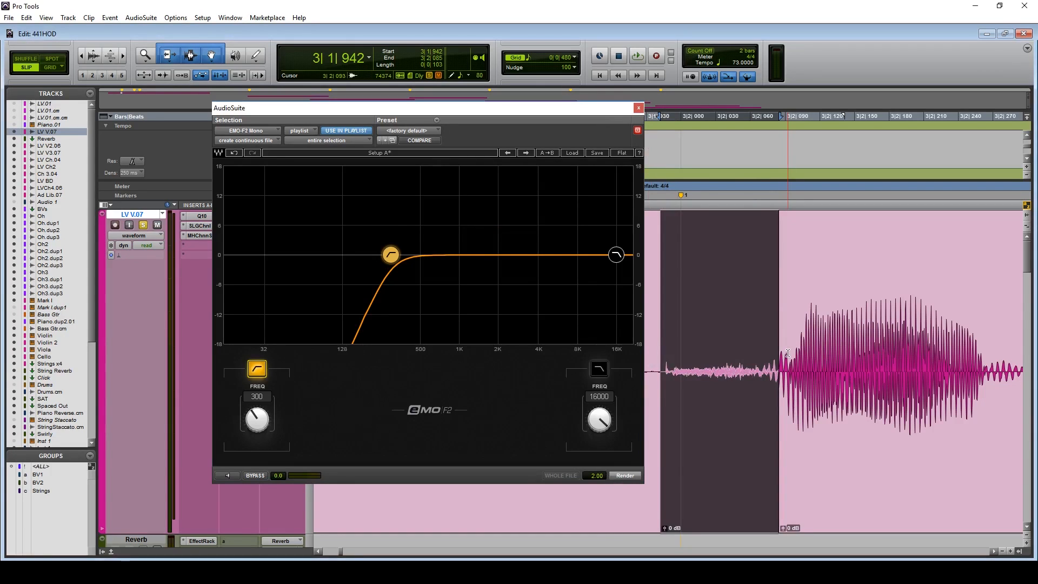
Play the vocal around Location 9 to listen for the next plosive.
key(r)
key(r)
key(r)
key(r)
key(r)
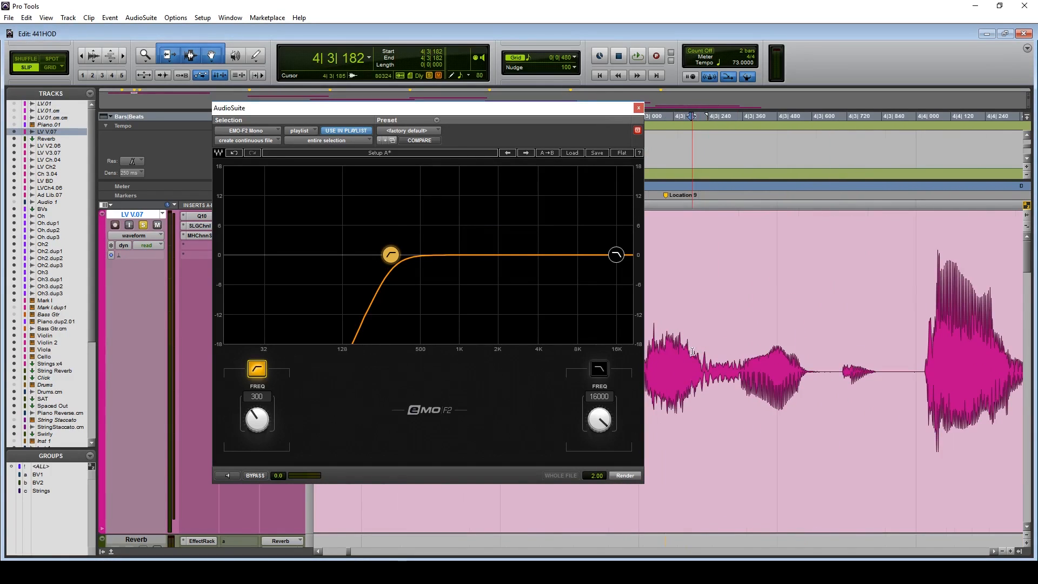
click(651, 324)
key(space)
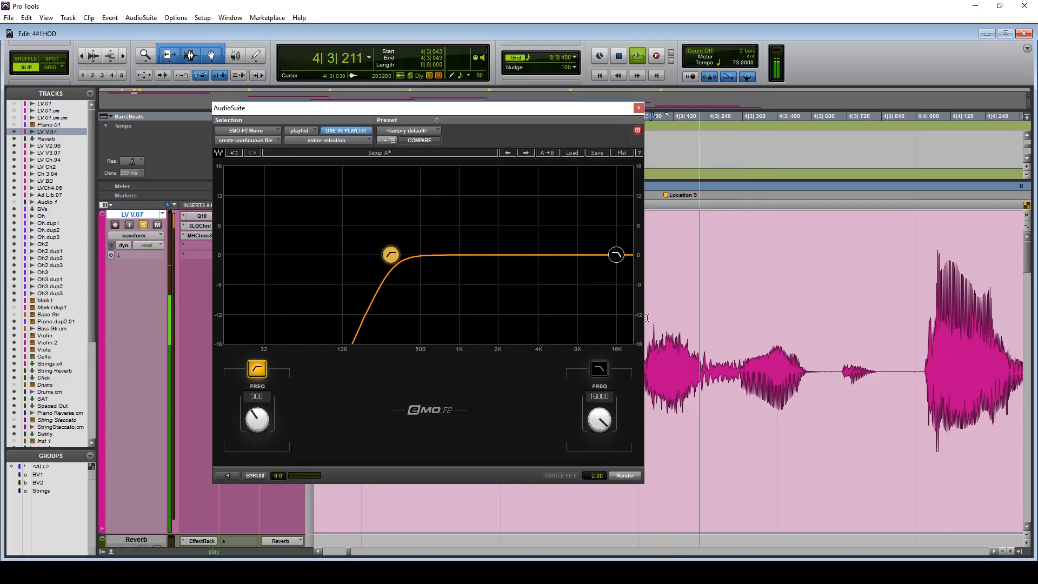
key(space)
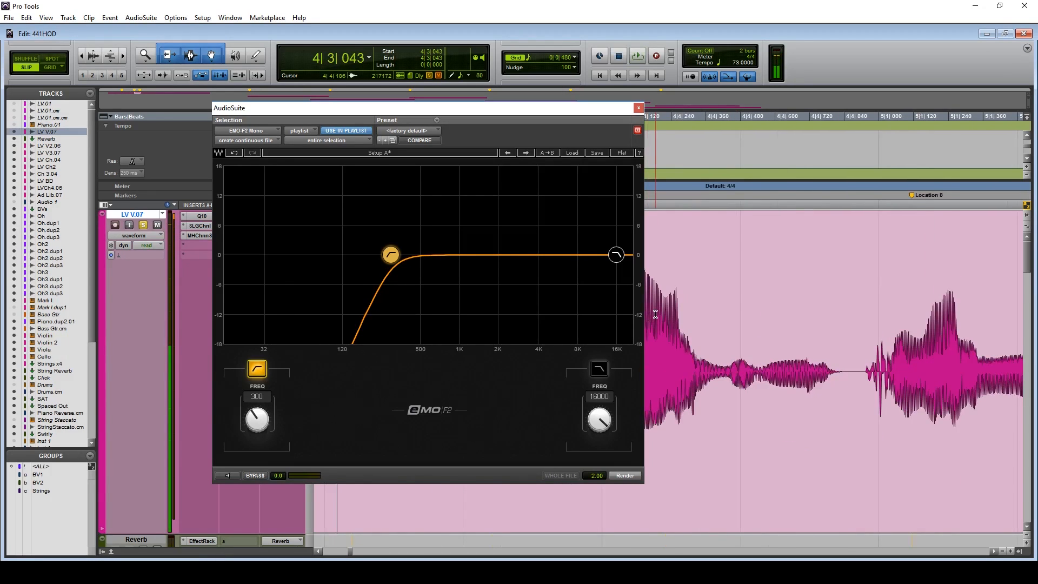
Move the AudioSuite window clear of the waveform and play the vocal from 4|2|827.
drag(586, 108, 646, 480)
drag(413, 324, 320, 325)
click(599, 314)
key(space)
key(space)
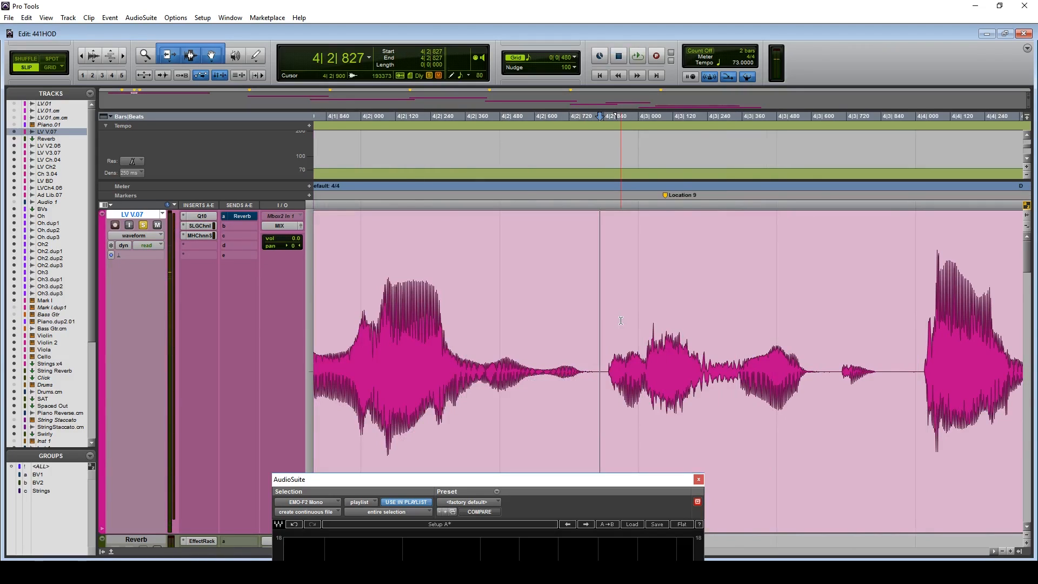
Select the plosive after Location 9 from 4|3|212 to 4|3|355, audition it and render the 300 Hz high-pass filter onto it.
click(716, 360)
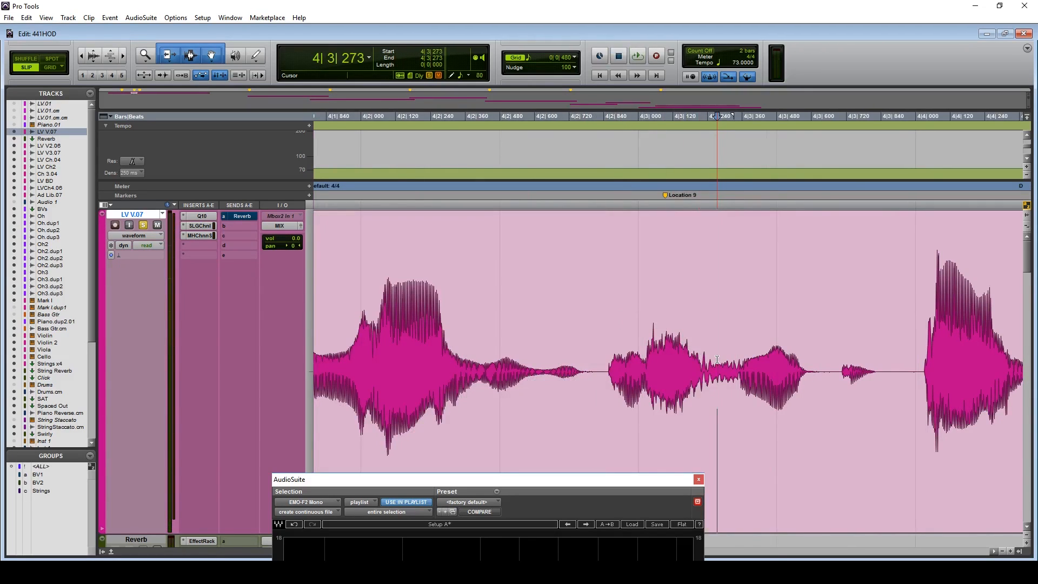
click(735, 359)
key(t)
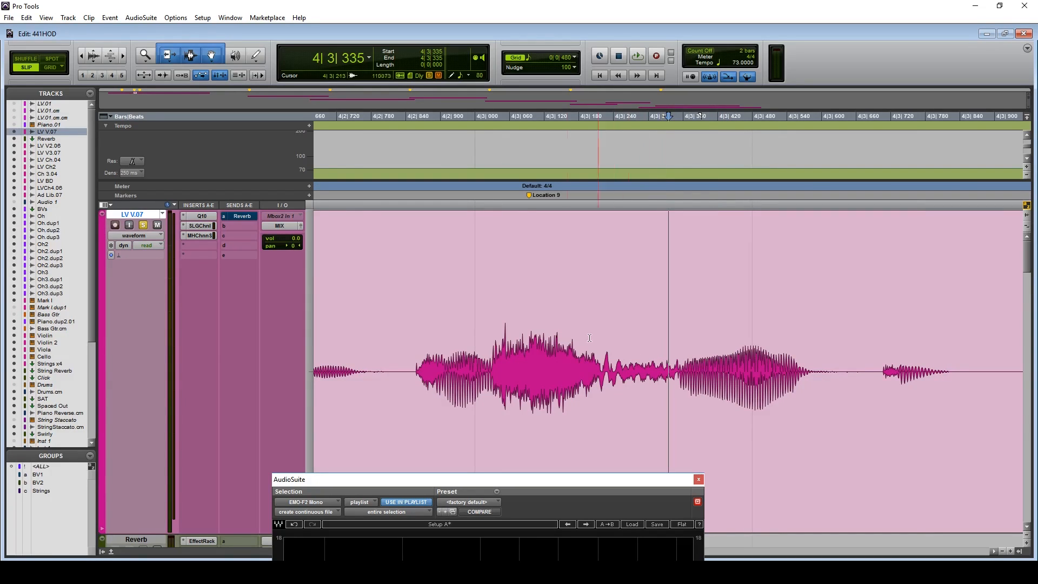
click(488, 345)
click(677, 367)
drag(676, 368, 535, 370)
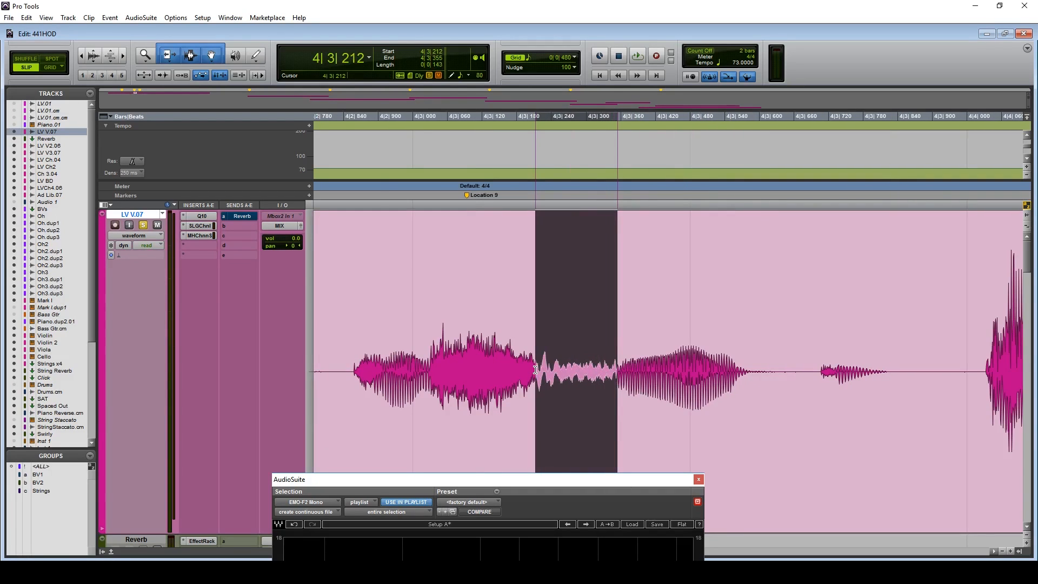
key(space)
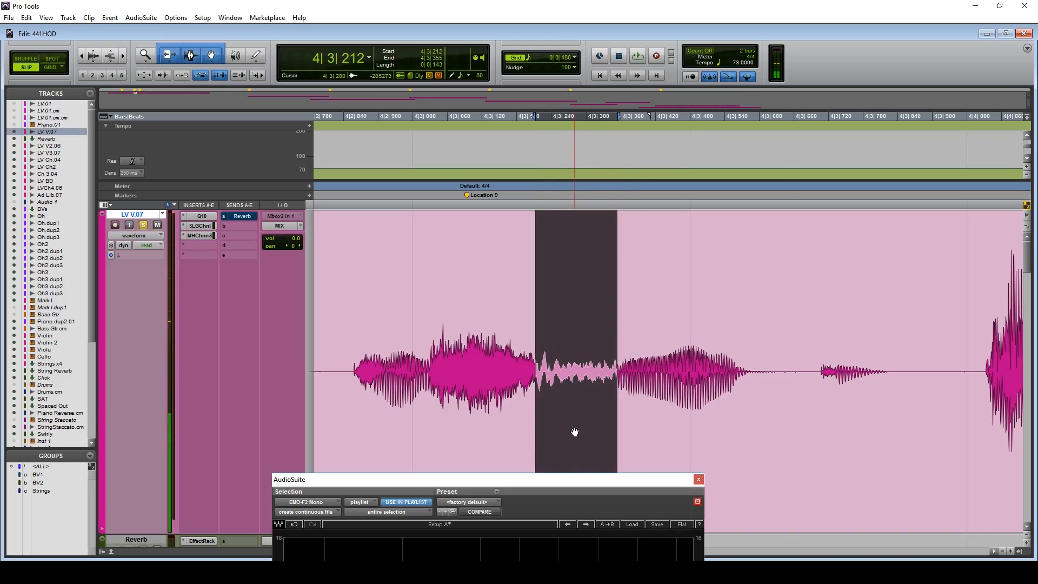
drag(566, 479, 442, 135)
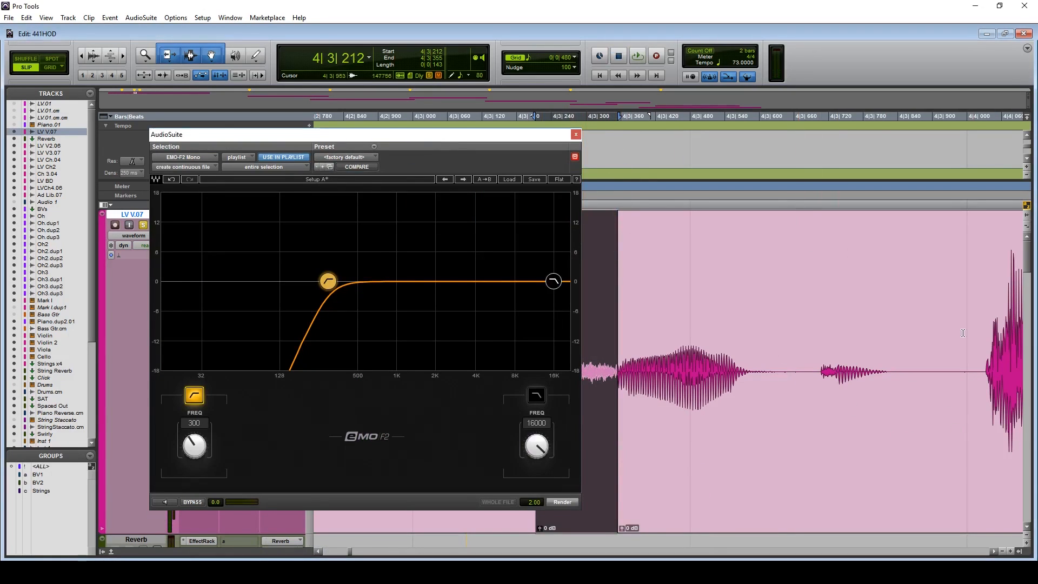
Select the plosive just before Location 8 from 4|4|907 to 5|1|046 and render the 300 Hz high-pass filter onto it.
click(981, 339)
drag(968, 335, 1026, 336)
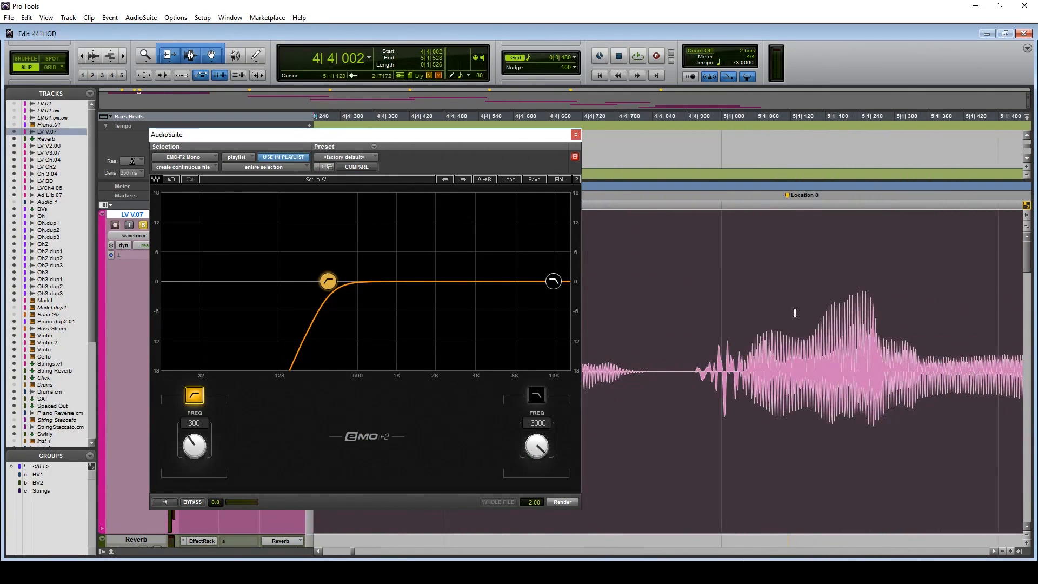
click(651, 320)
key(space)
key(space)
drag(511, 138, 928, 122)
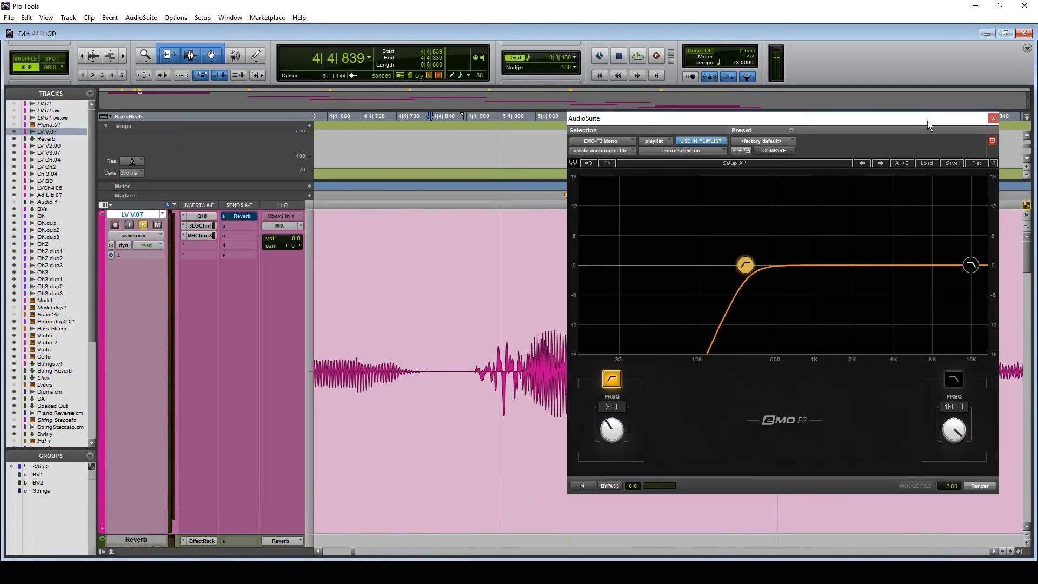
drag(469, 357, 527, 354)
click(979, 485)
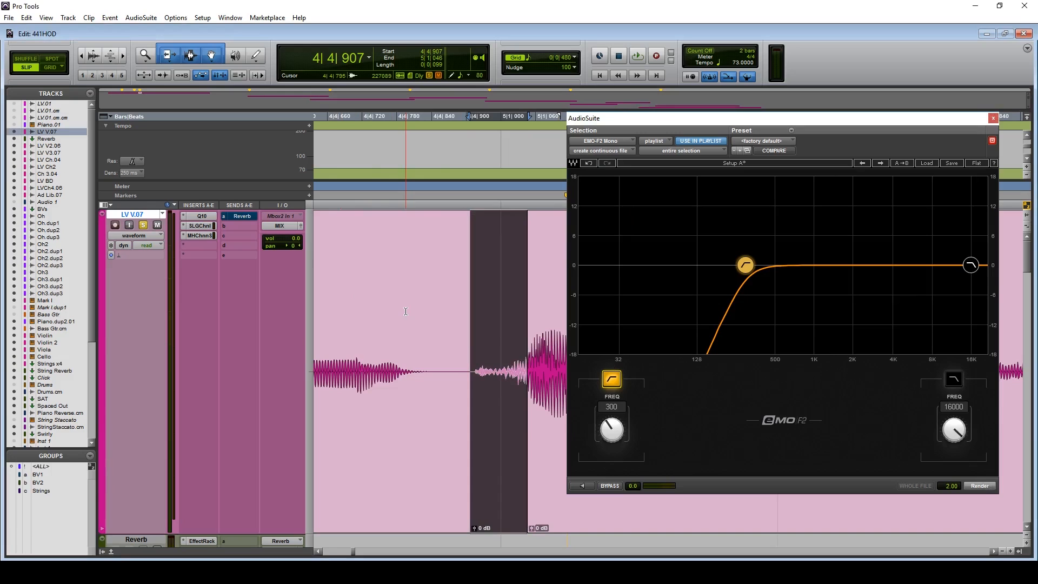
Apply batch fades to the edited lead vocal clips from 1|4|728, creating 2 ms fade-ins and fade-outs and centered equal-gain crossfades.
key(e)
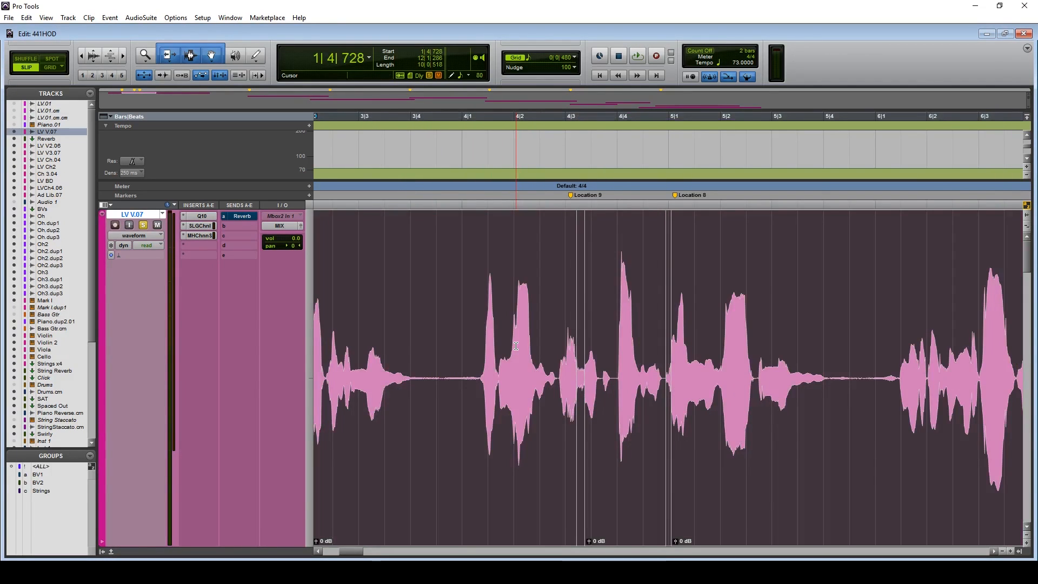
key(ctrl+f)
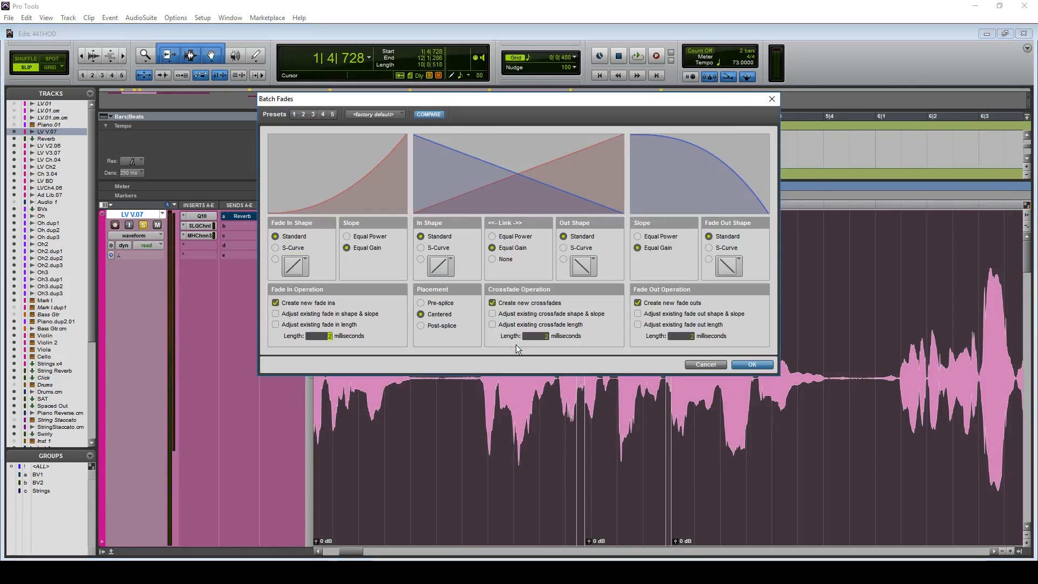
key(Return)
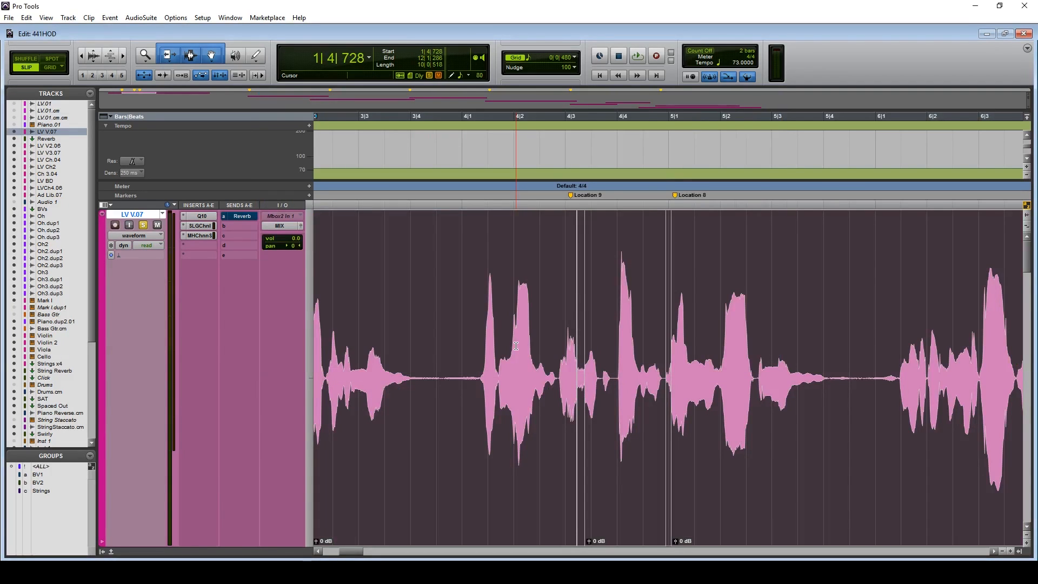
Play the repaired vocal from 2|4|455 past Location 8, briefly viewing the SSL G-Channel insert's settings during playback.
key(ctrl+bracketleft)
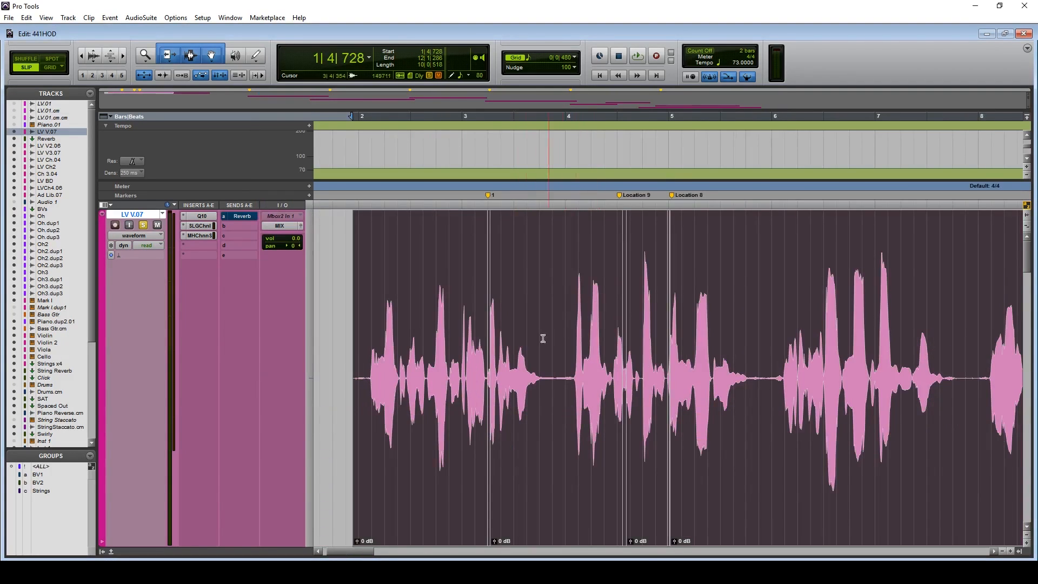
click(449, 348)
key(space)
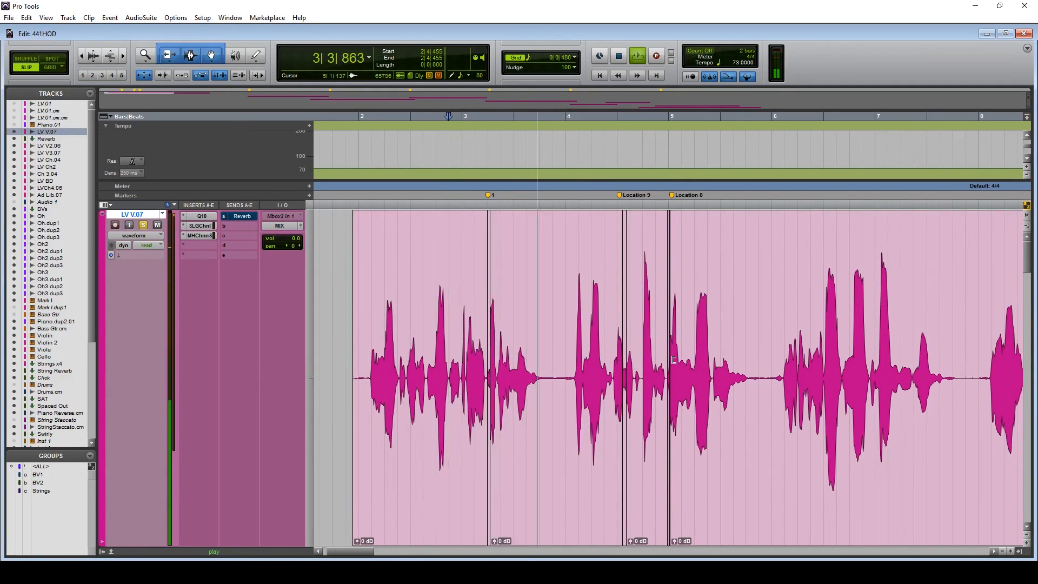
click(199, 226)
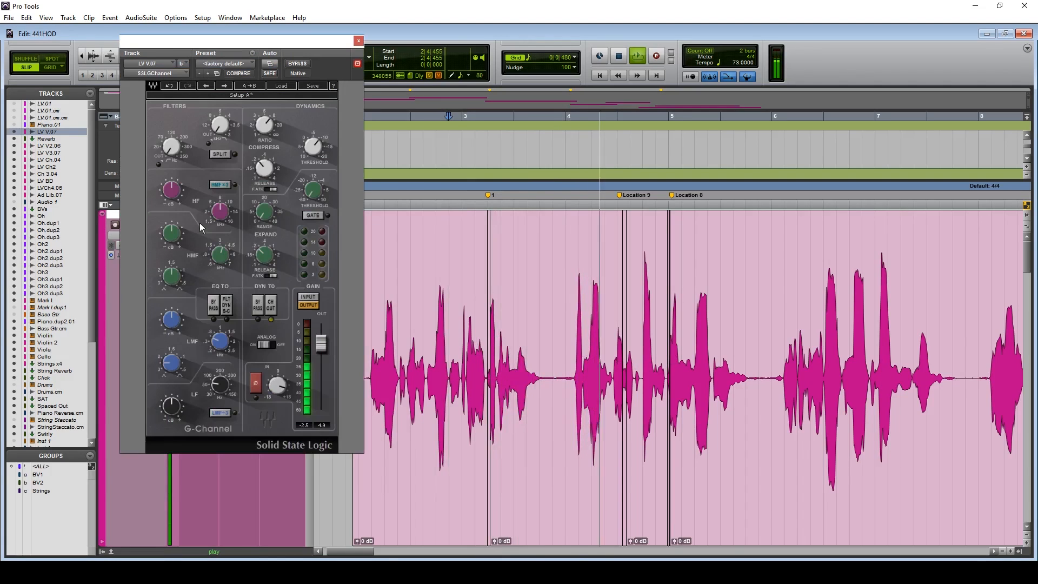
click(358, 41)
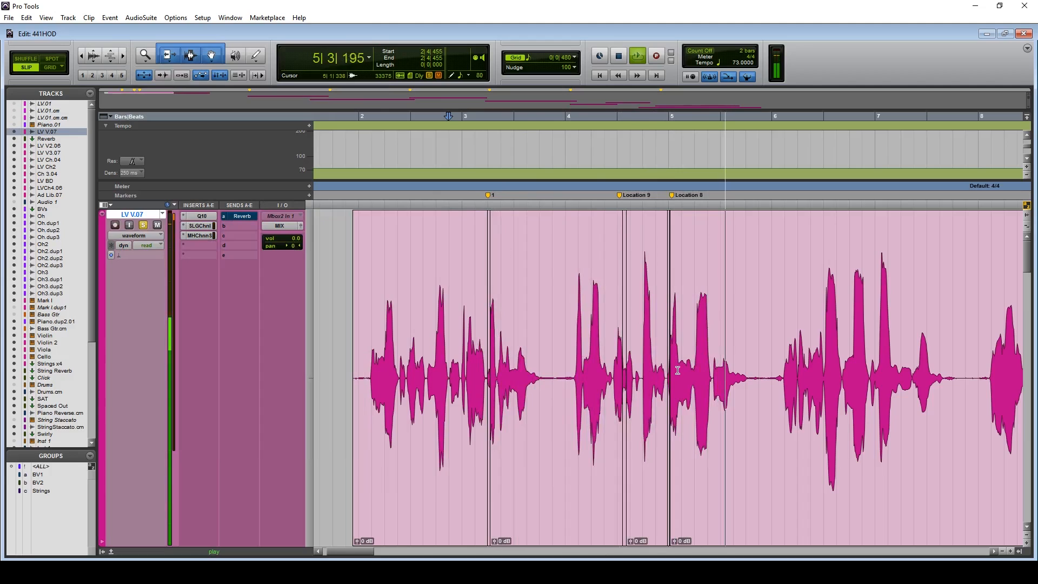
key(space)
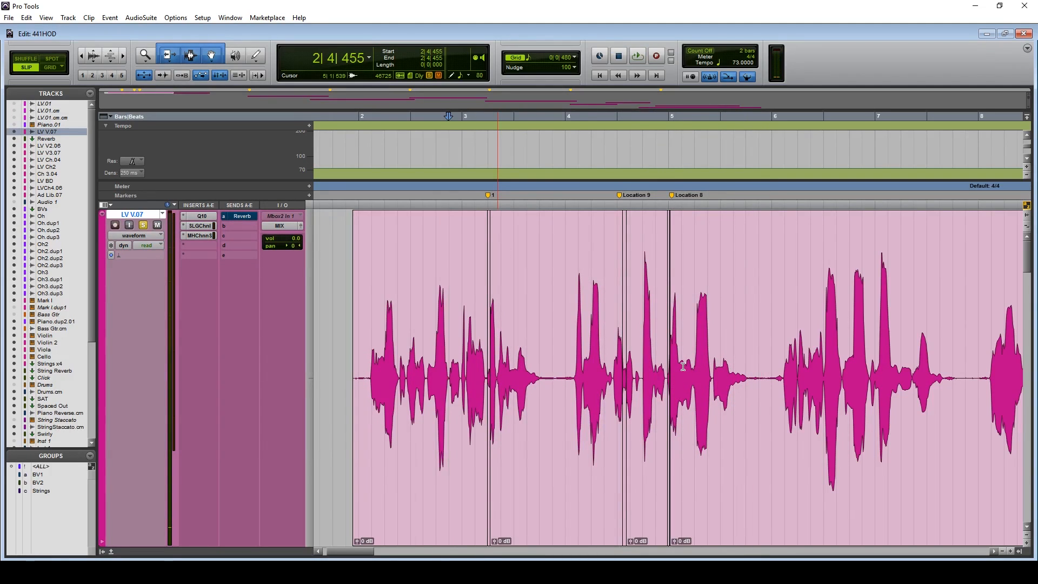